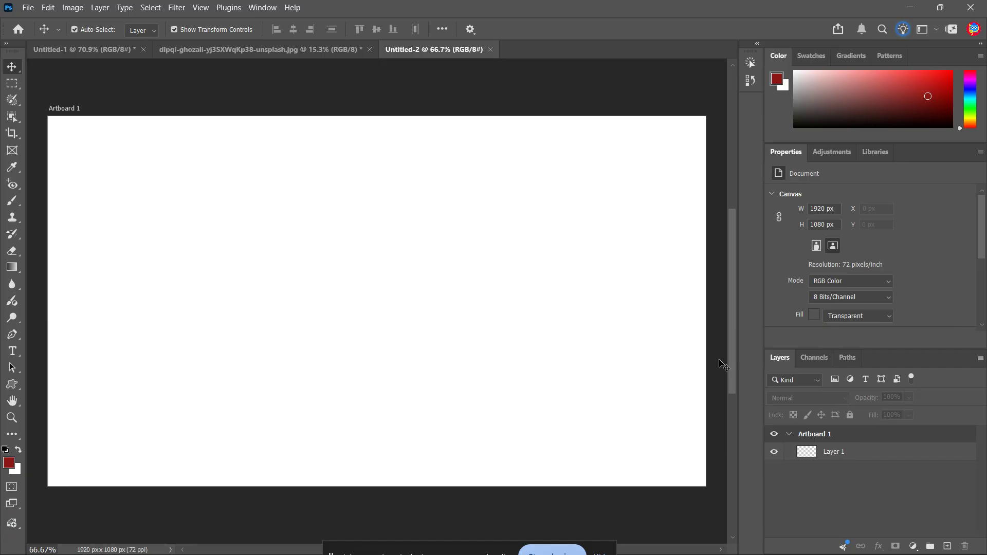
# Add a Solid Color fill layer above Layer 1 on Artboard 1, using a dark neutral gray.
pyautogui.click(801, 436)
pyautogui.click(913, 546)
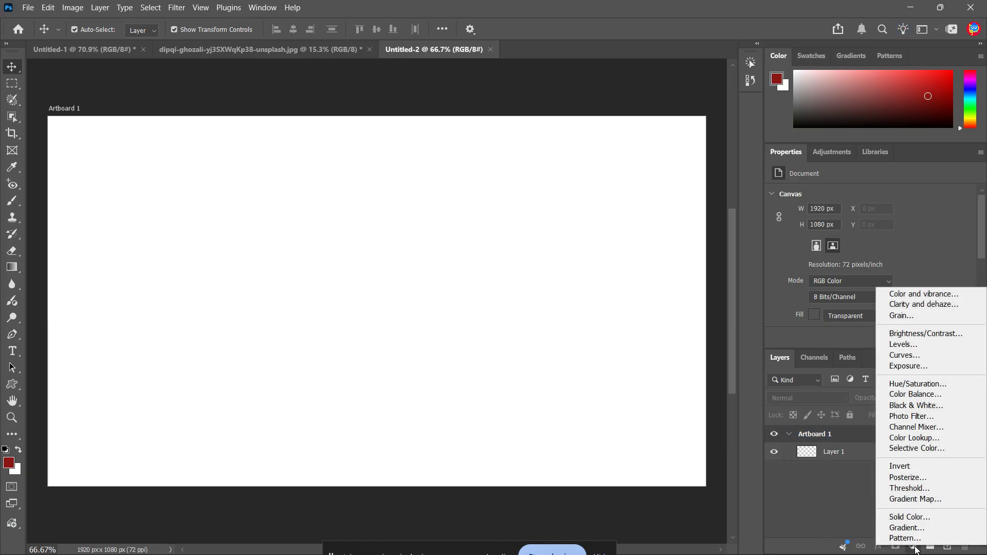
pyautogui.click(919, 518)
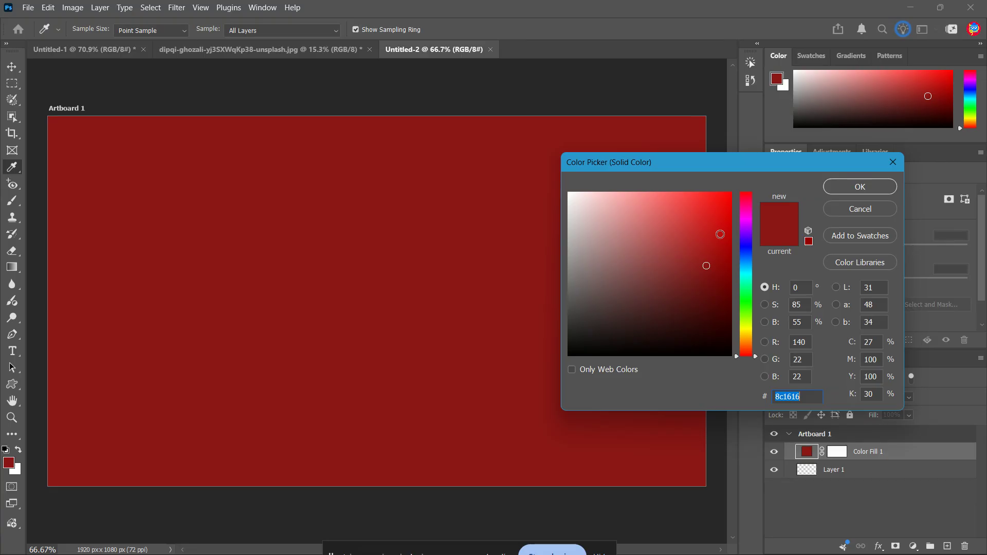
pyautogui.moveTo(707, 266)
pyautogui.mouseDown()
pyautogui.moveTo(591, 252)
pyautogui.moveTo(565, 310)
pyautogui.mouseUp()
pyautogui.click(838, 190)
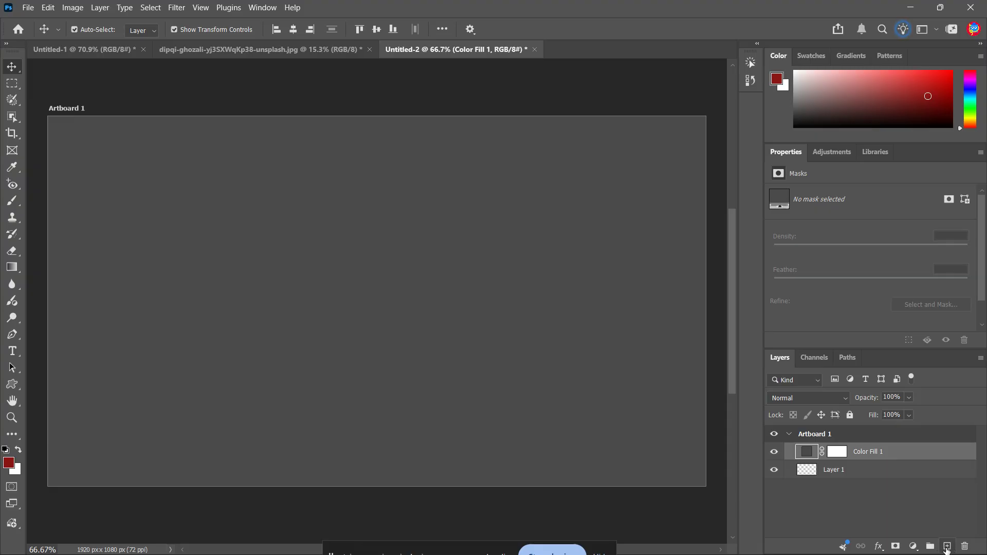
# Create a new empty layer above the color fill layer and name it noisetex.
pyautogui.click(948, 546)
pyautogui.doubleClick(844, 452)
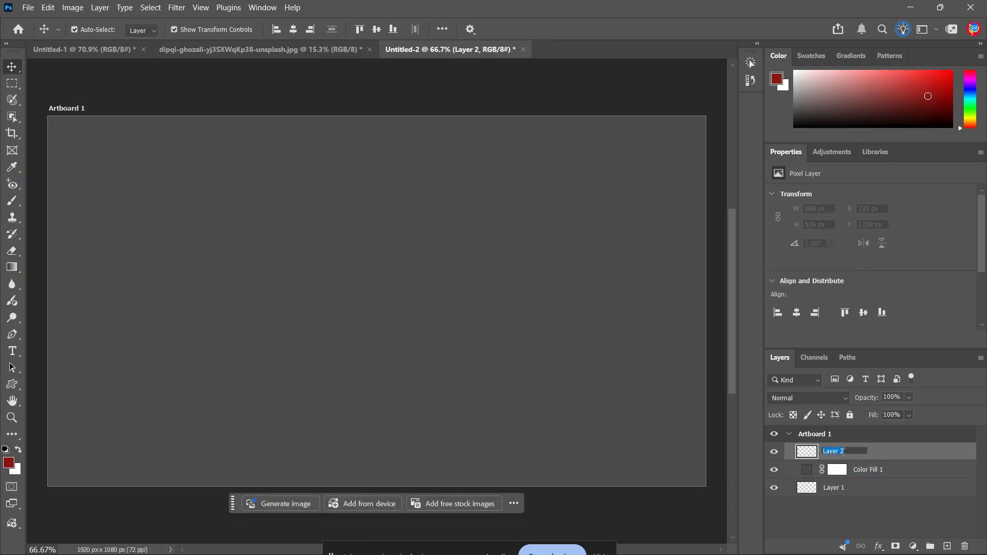
pyautogui.write('color')
pyautogui.press('Return')
pyautogui.write('noisetex')
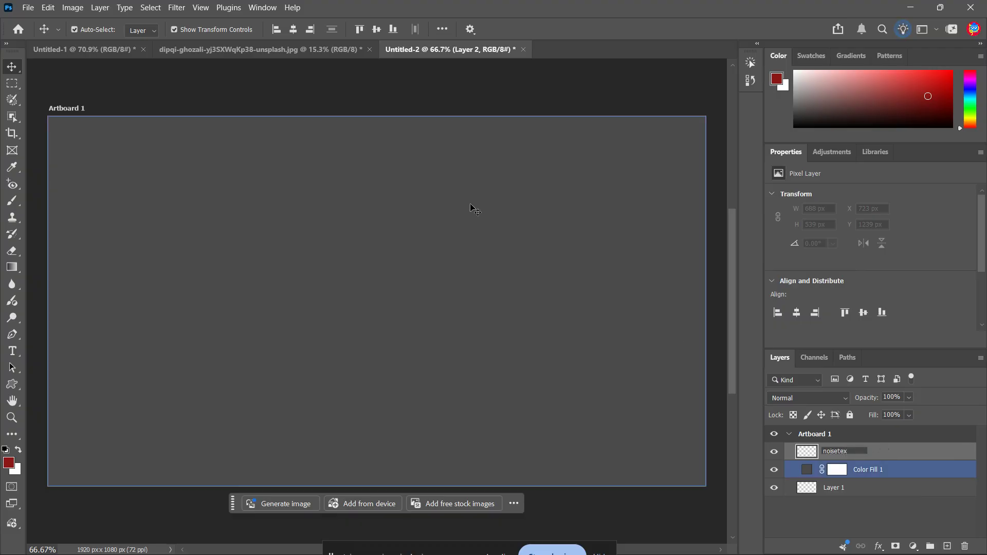
pyautogui.press('Return')
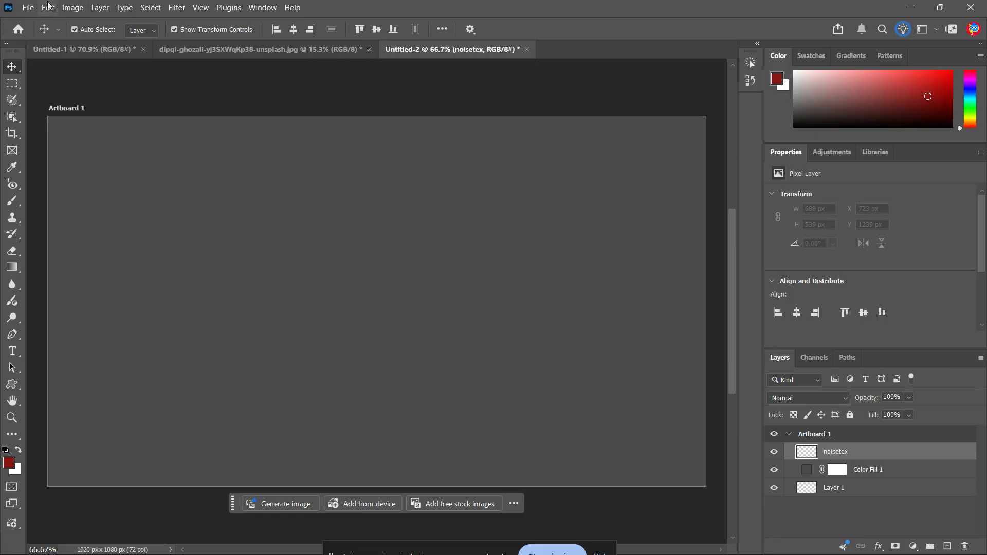
# Fill the noisetex layer with 50% Gray.
pyautogui.click(49, 7)
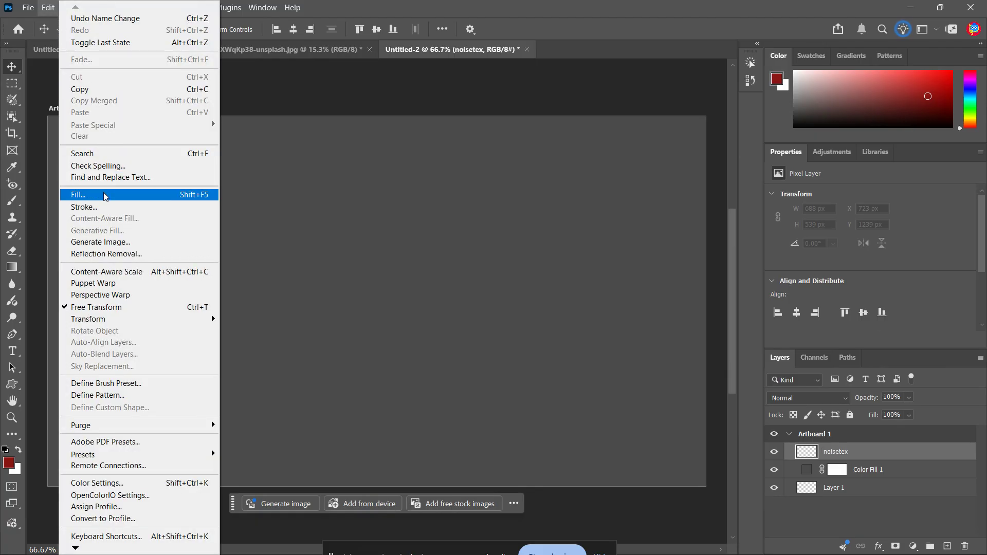
pyautogui.click(195, 195)
pyautogui.click(504, 137)
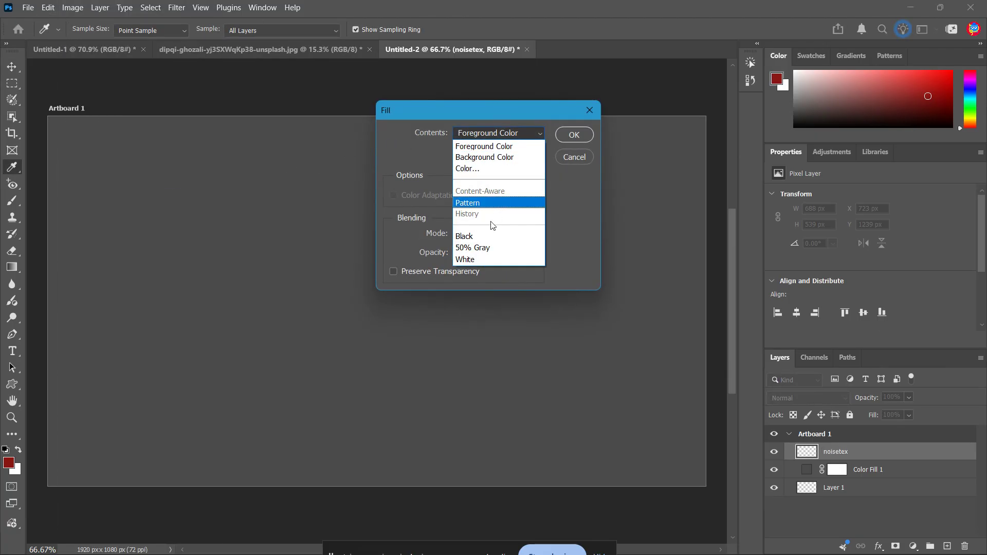
pyautogui.click(485, 248)
pyautogui.click(576, 135)
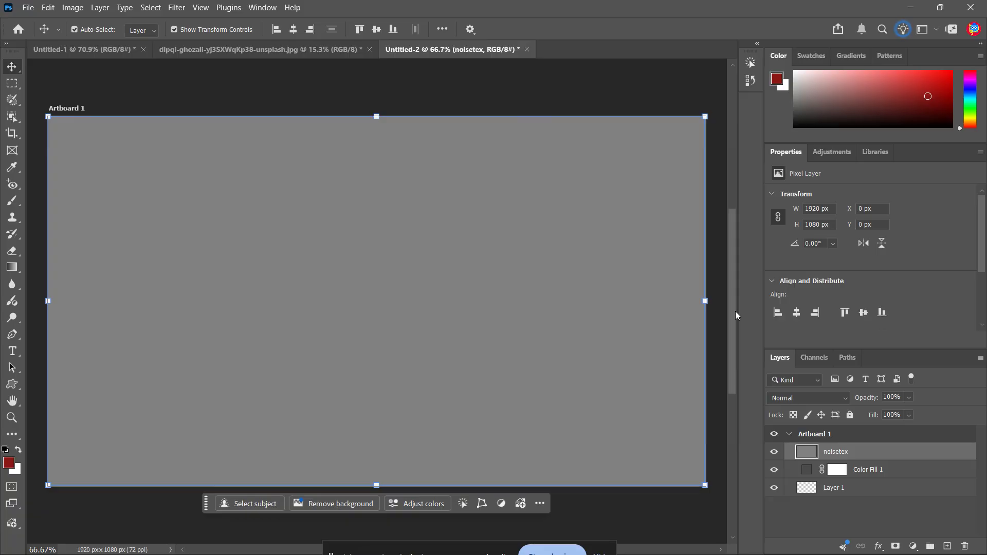
# Convert the noisetex layer to a Smart Object.
pyautogui.rightClick(931, 450)
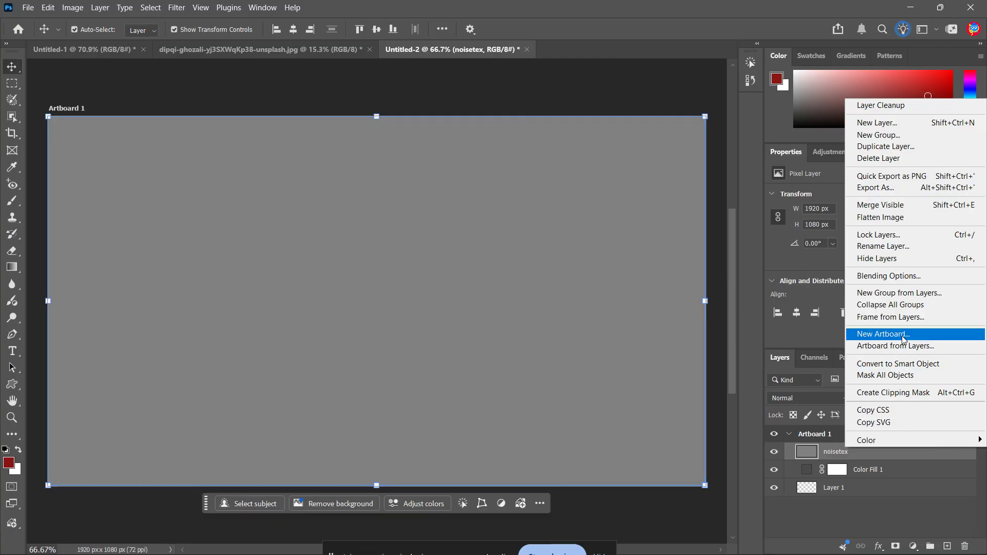
pyautogui.click(922, 364)
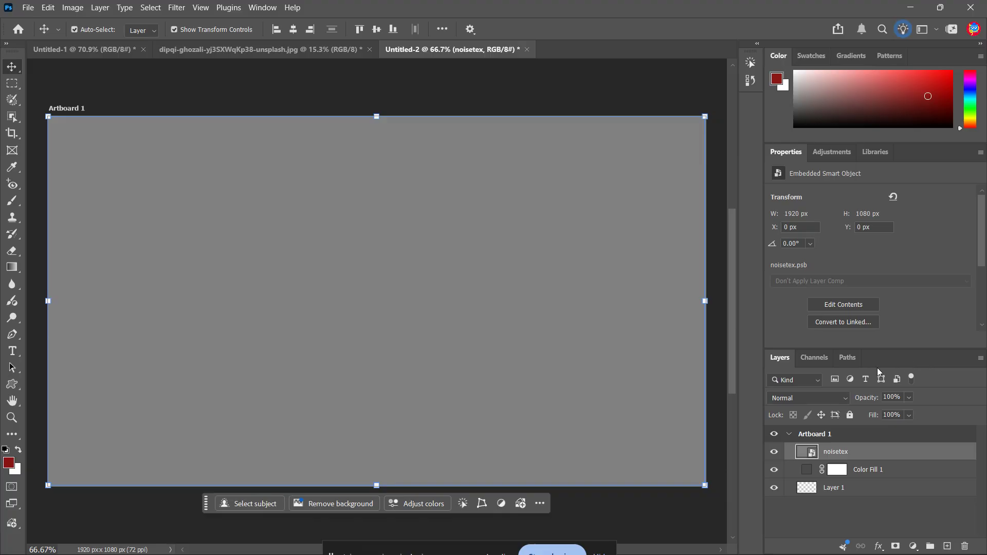
pyautogui.hotkey('ctrl', 't')
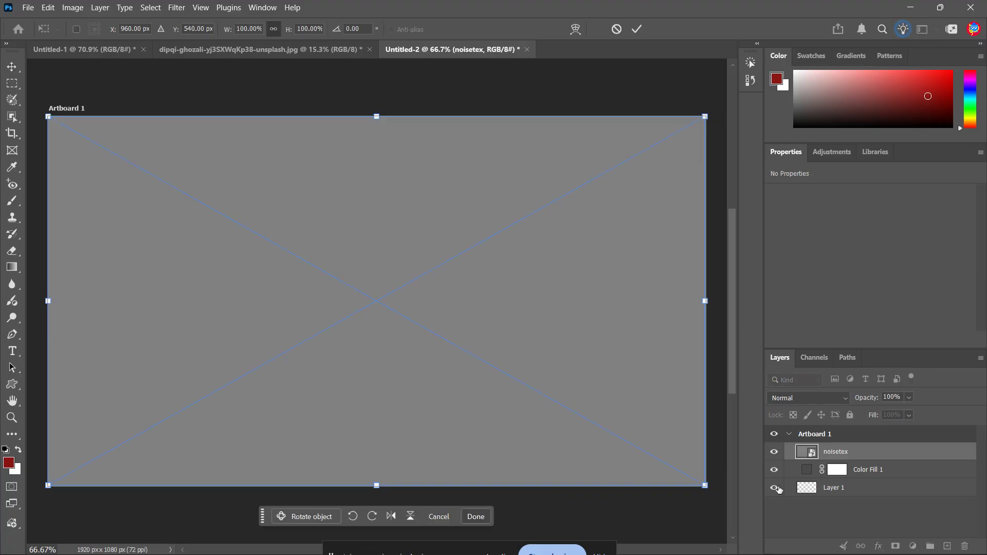
pyautogui.click(798, 513)
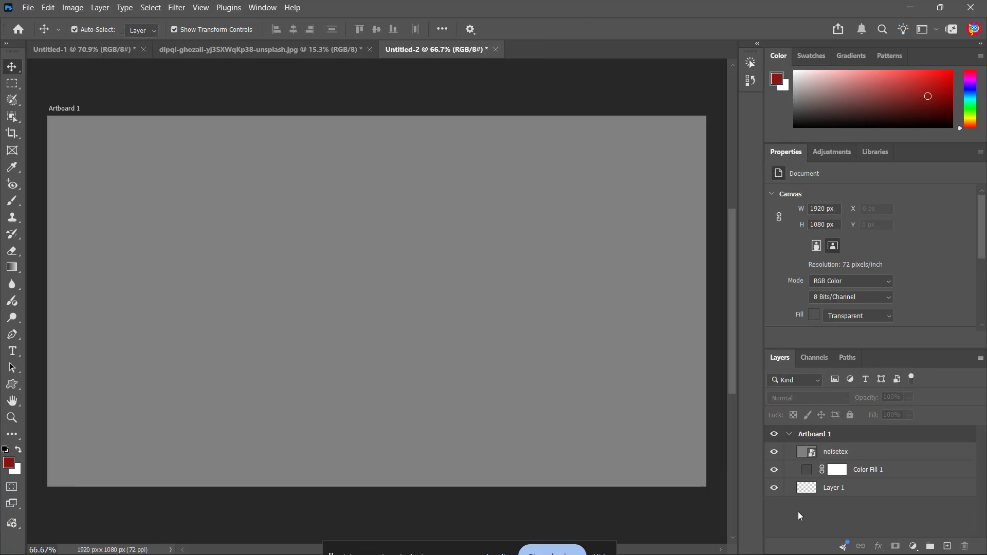
# Apply the Add Noise filter to the noisetex layer with a 9% amount, Gaussian distribution and Monochromatic enabled.
pyautogui.click(843, 453)
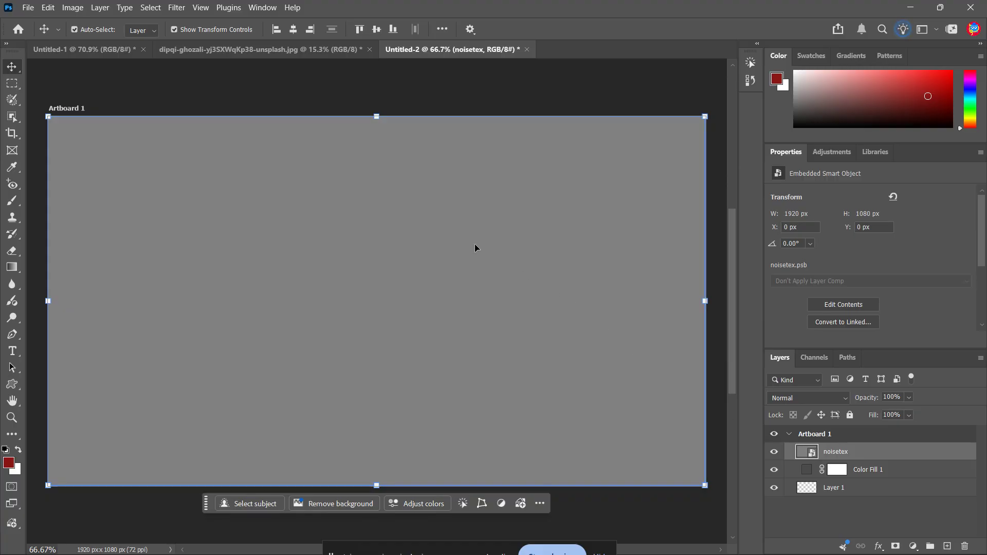
pyautogui.click(176, 7)
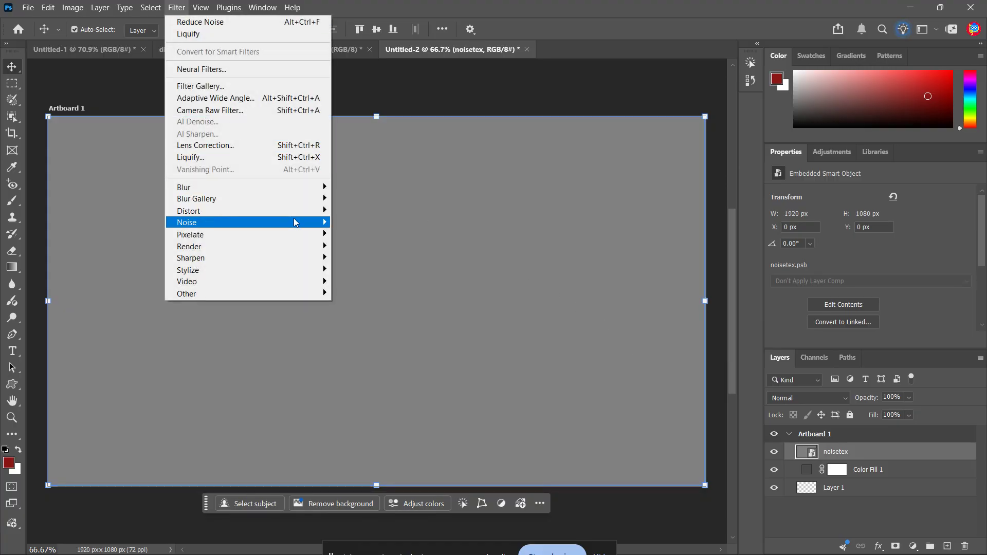
pyautogui.moveTo(313, 222)
pyautogui.click(361, 221)
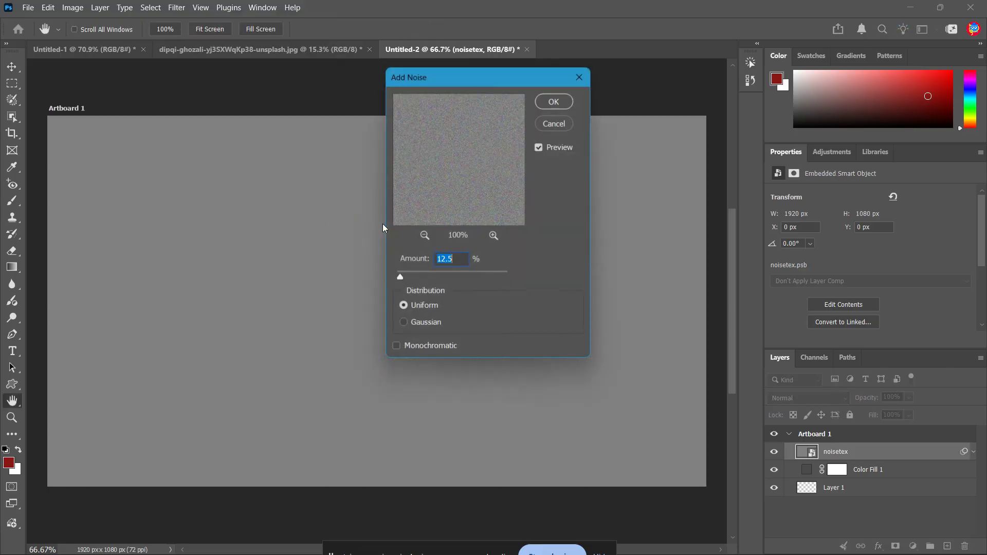
pyautogui.moveTo(482, 78); pyautogui.dragTo(825, 92)
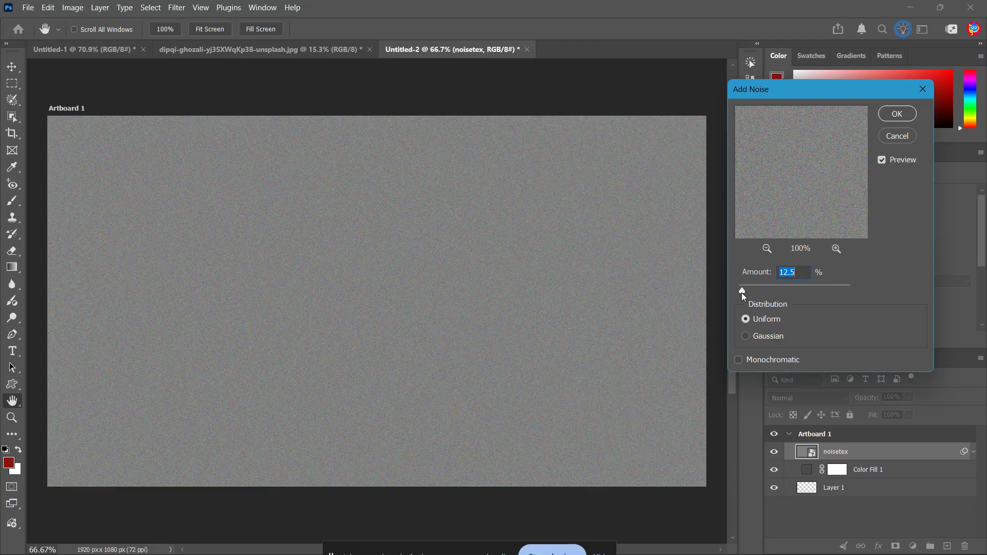
pyautogui.moveTo(742, 292); pyautogui.dragTo(742, 292)
pyautogui.click(747, 336)
pyautogui.click(743, 359)
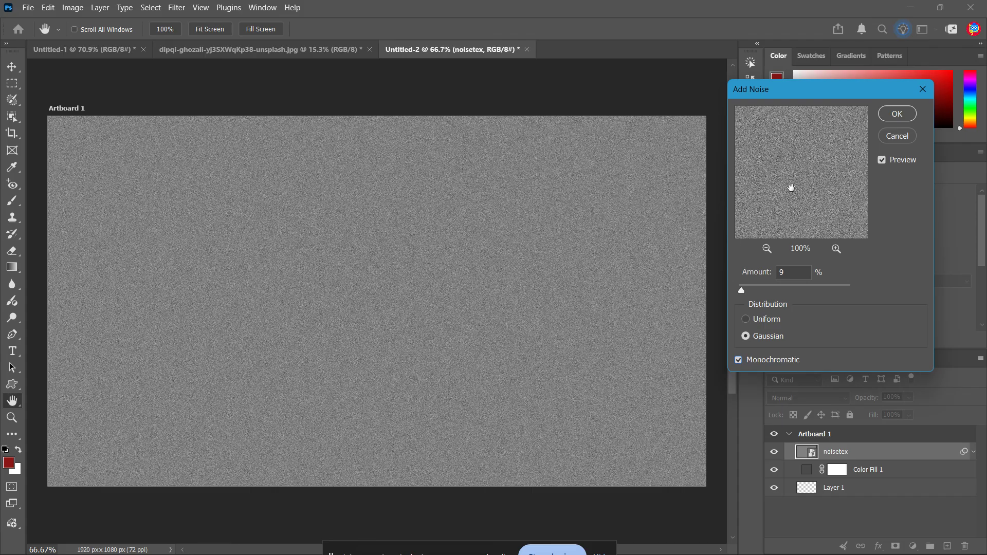
pyautogui.click(897, 114)
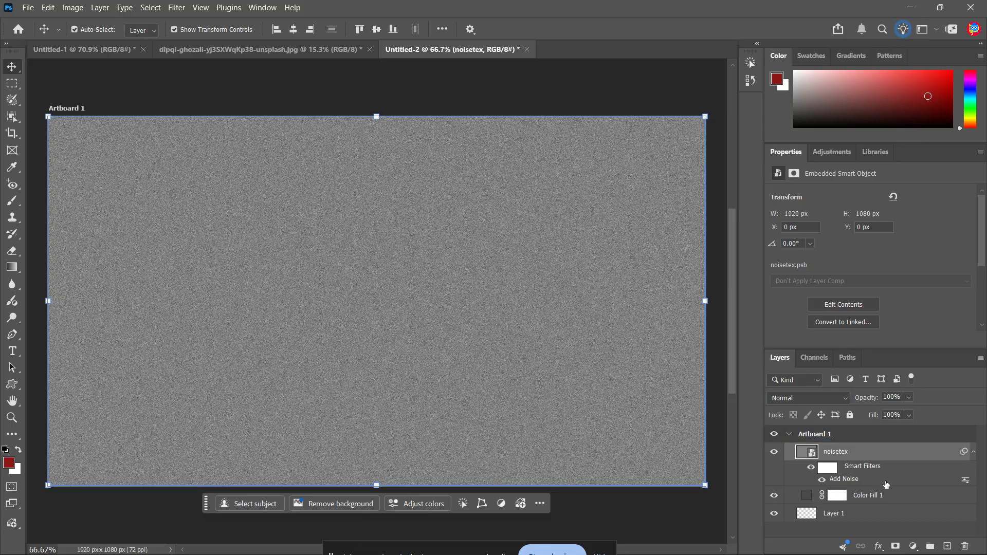
# Set the noisetex layer's blend mode to Overlay at 100% opacity.
pyautogui.click(833, 397)
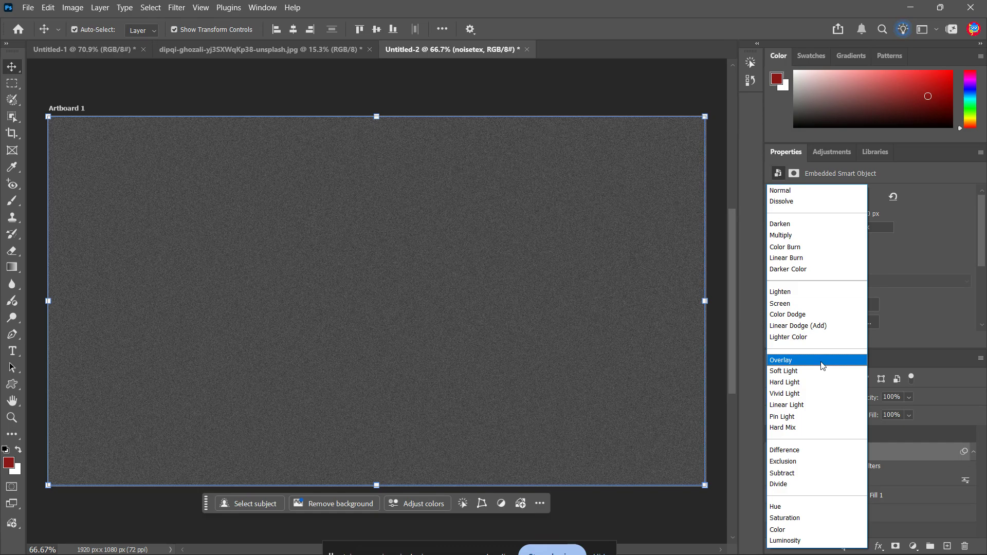
pyautogui.click(822, 361)
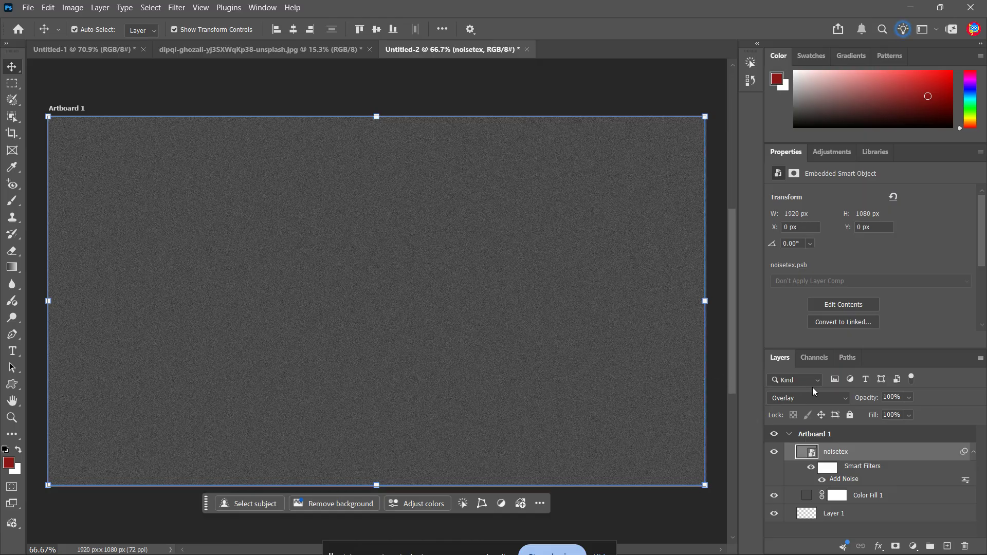
pyautogui.click(909, 398)
pyautogui.moveTo(863, 407); pyautogui.dragTo(958, 419)
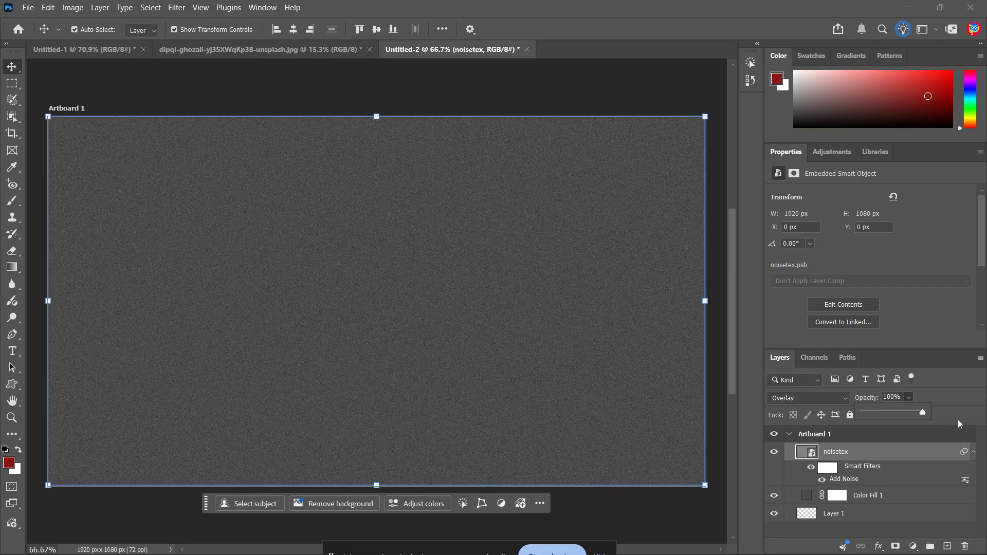
pyautogui.click(945, 396)
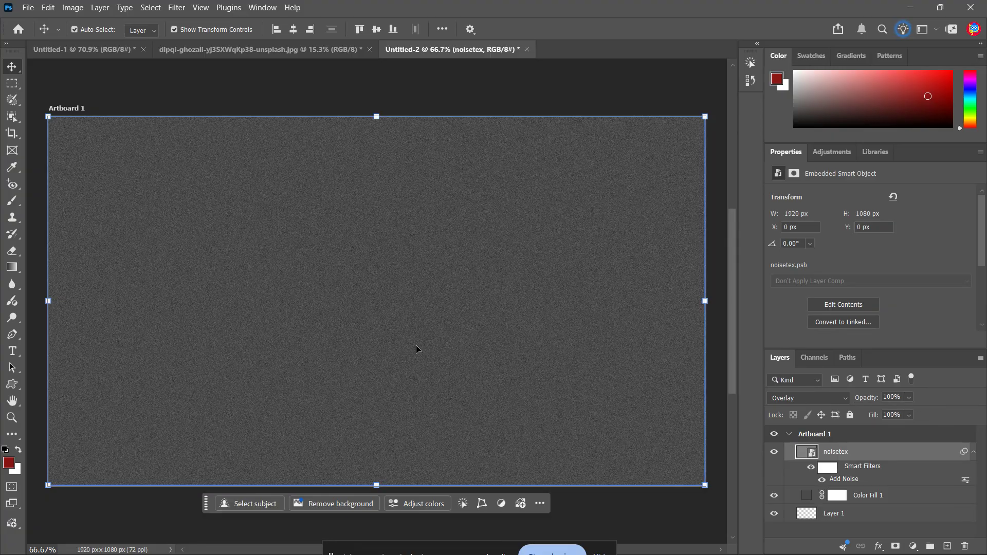
pyautogui.scroll(2, 415, 344)
pyautogui.scroll(3, 398, 282)
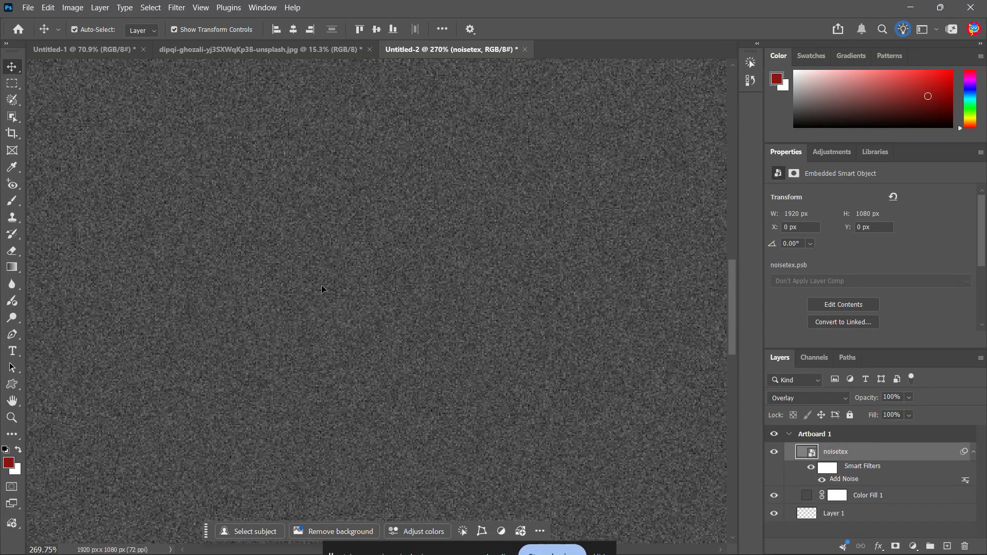
pyautogui.hotkey('ctrl', '0')
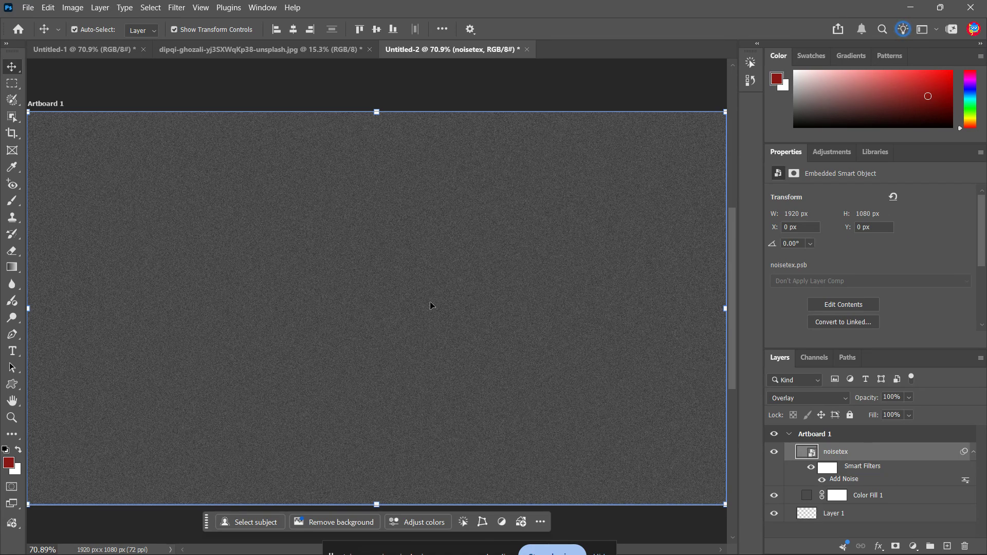
pyautogui.click(654, 539)
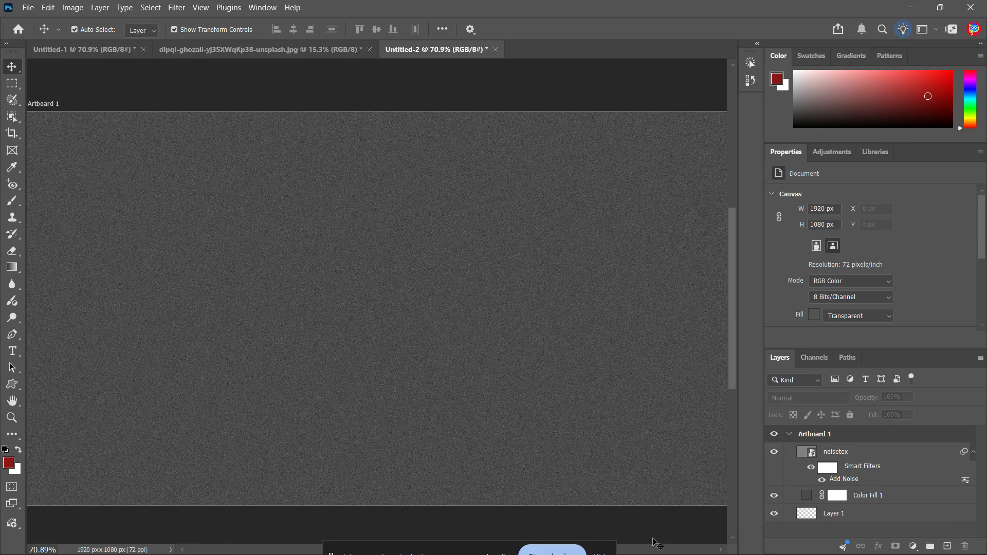
pyautogui.click(884, 468)
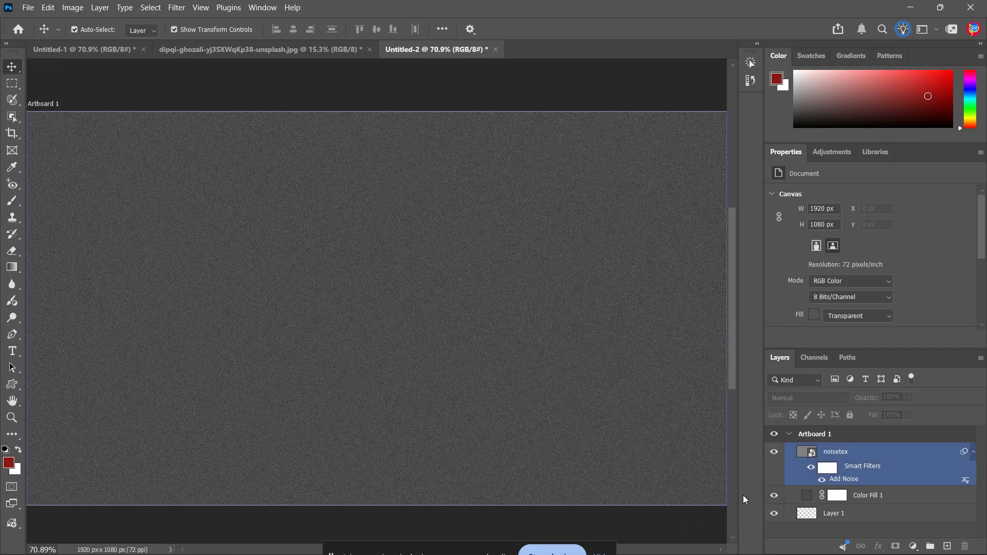
pyautogui.click(887, 459)
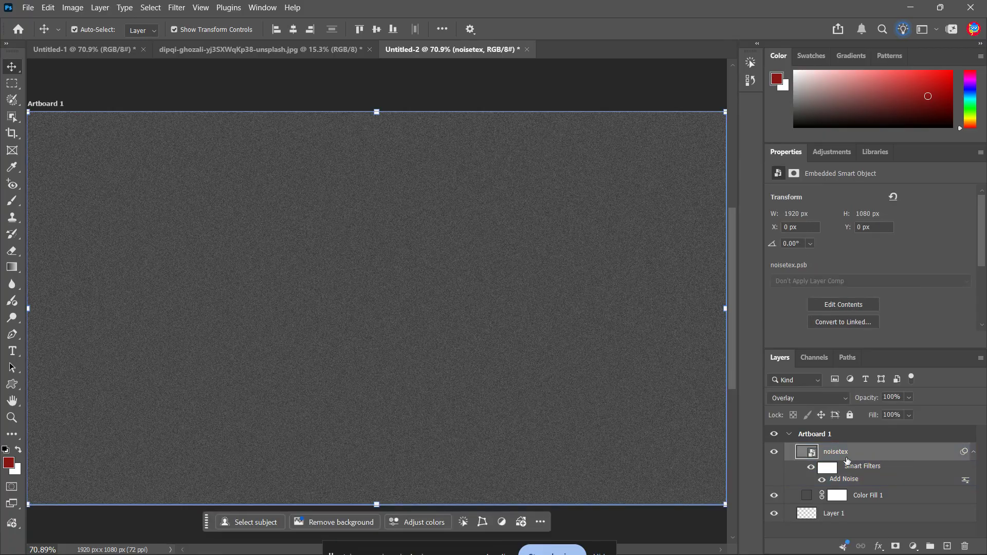
pyautogui.rightClick(864, 454)
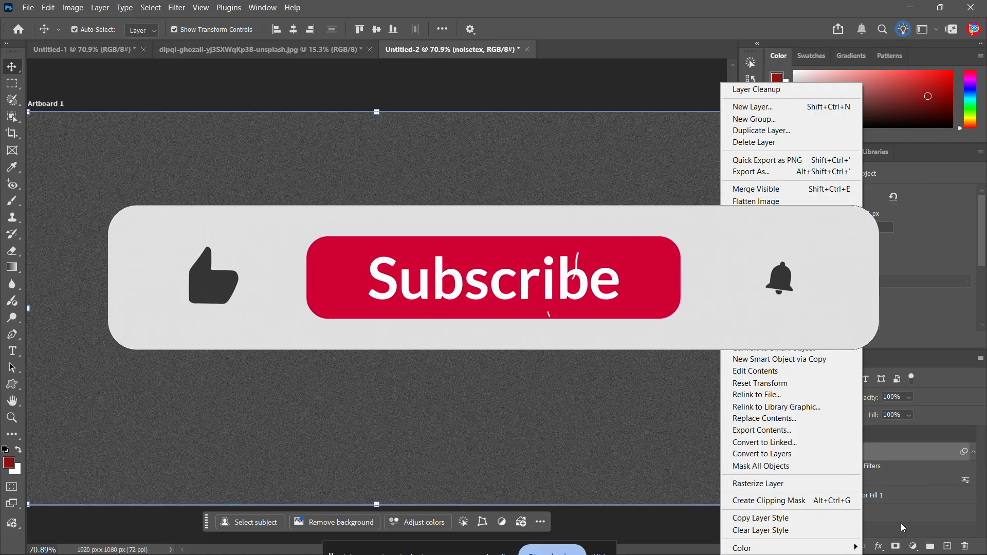
pyautogui.click(921, 454)
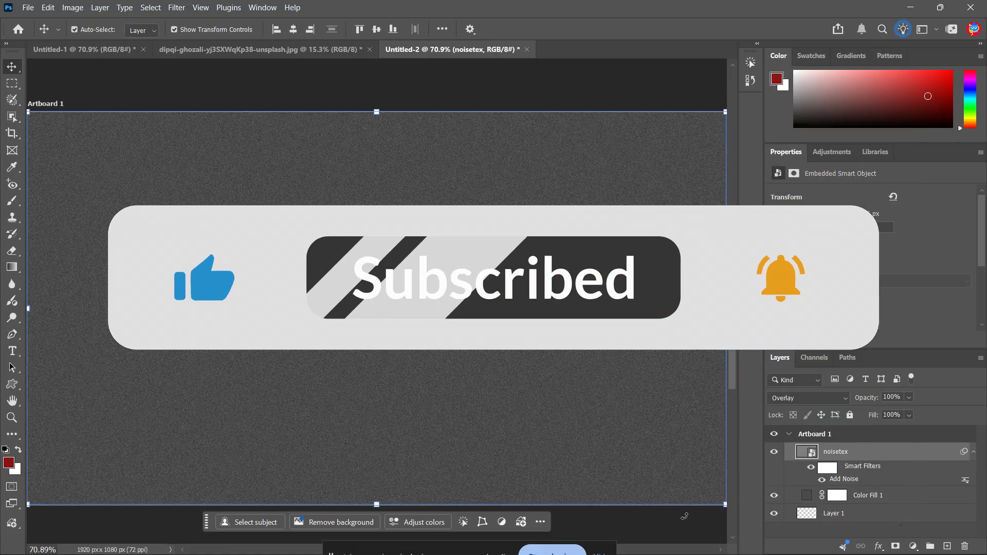